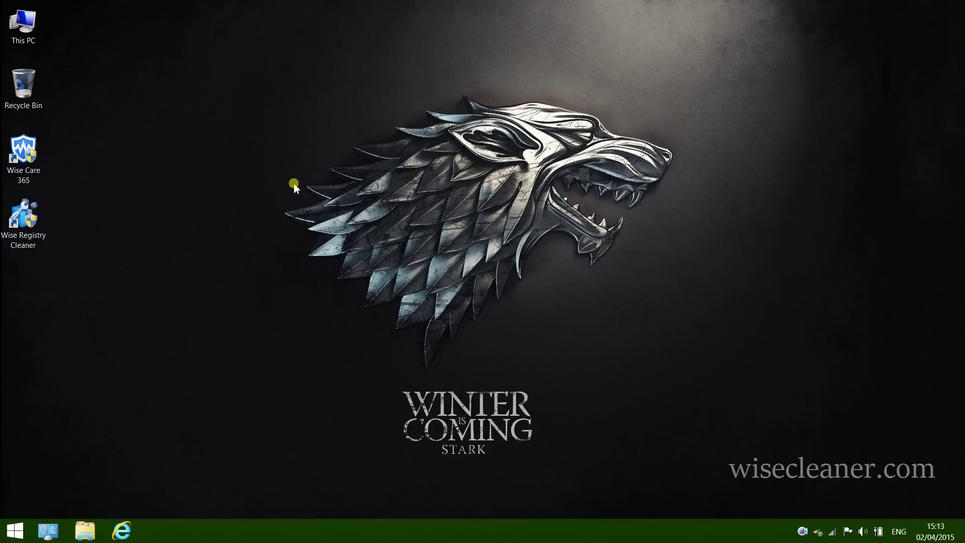
- Browse wisecleaner.com's Download Center page in the web browser, then close the browser
{"action": "left_click", "coordinate": [121, 530]}
{"action": "type", "text": "wisecleaner.com/"}
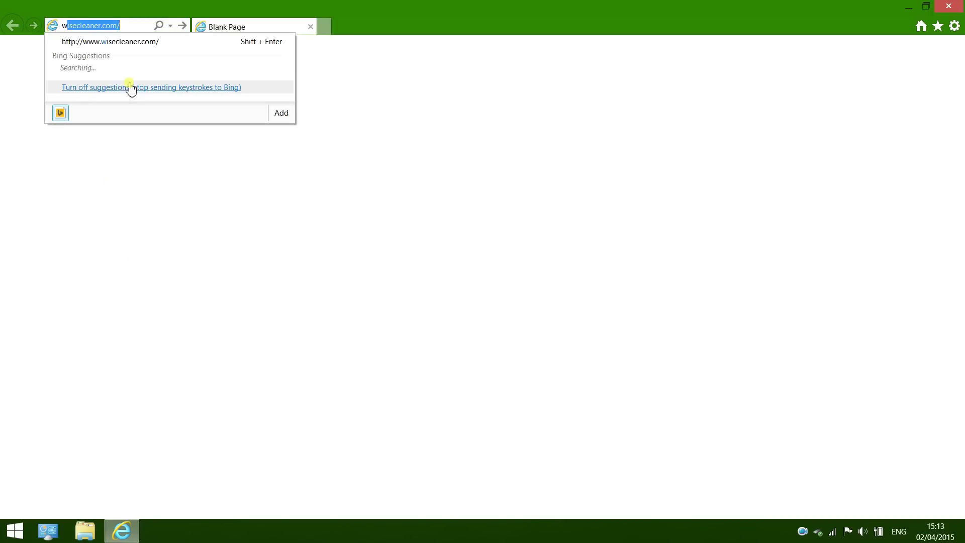
{"action": "key", "text": "Return"}
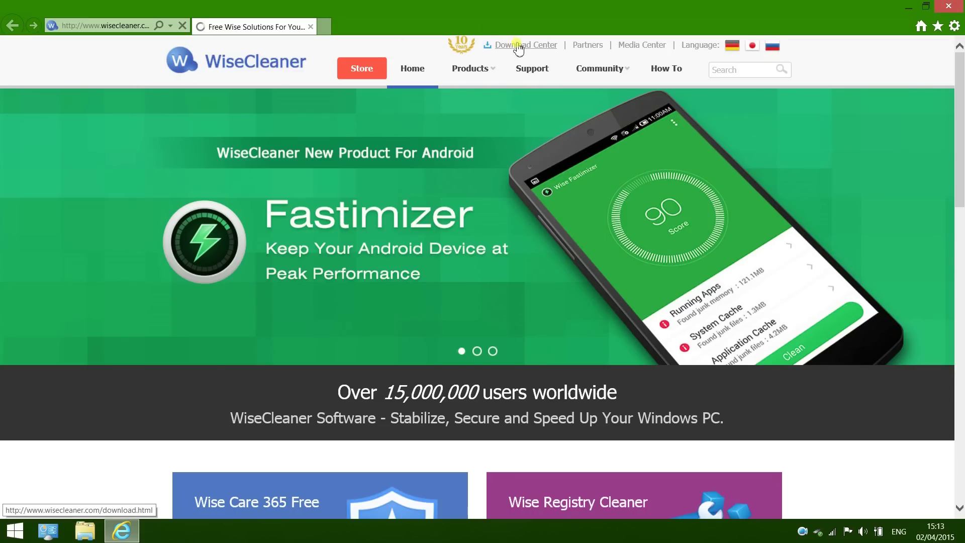
{"action": "left_click", "coordinate": [518, 47]}
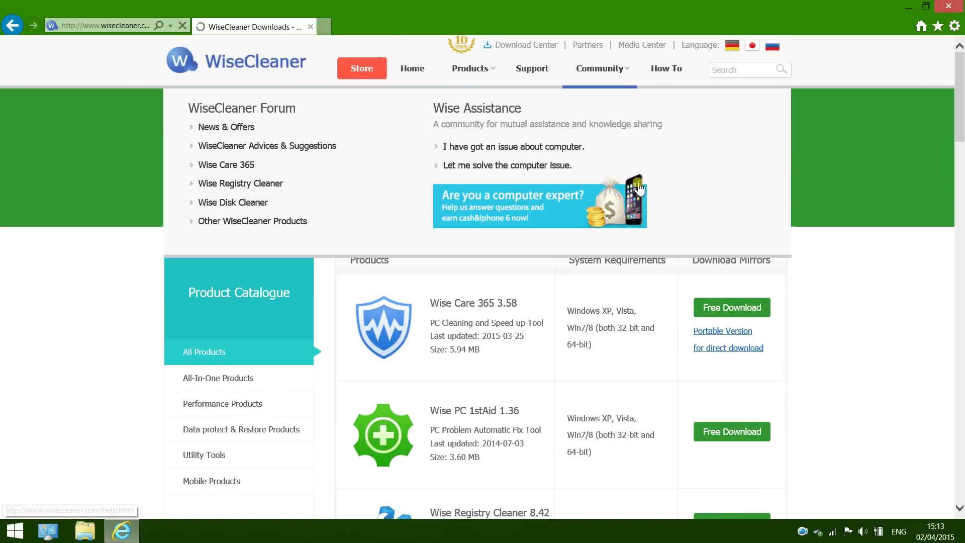
{"action": "scroll", "coordinate": [646, 199], "scroll_direction": "down", "scroll_amount": 4}
{"action": "scroll", "coordinate": [646, 199], "scroll_direction": "down", "scroll_amount": 15}
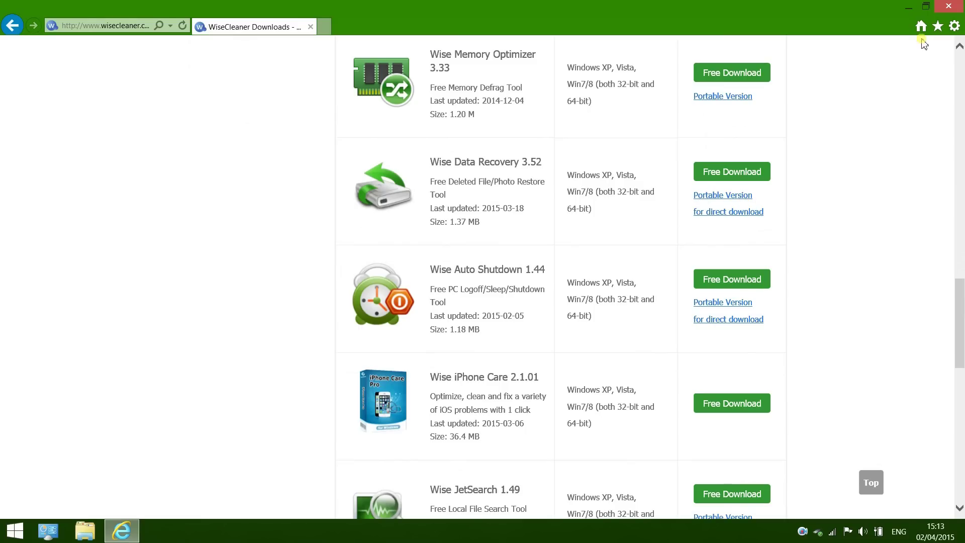
{"action": "left_click", "coordinate": [949, 6]}
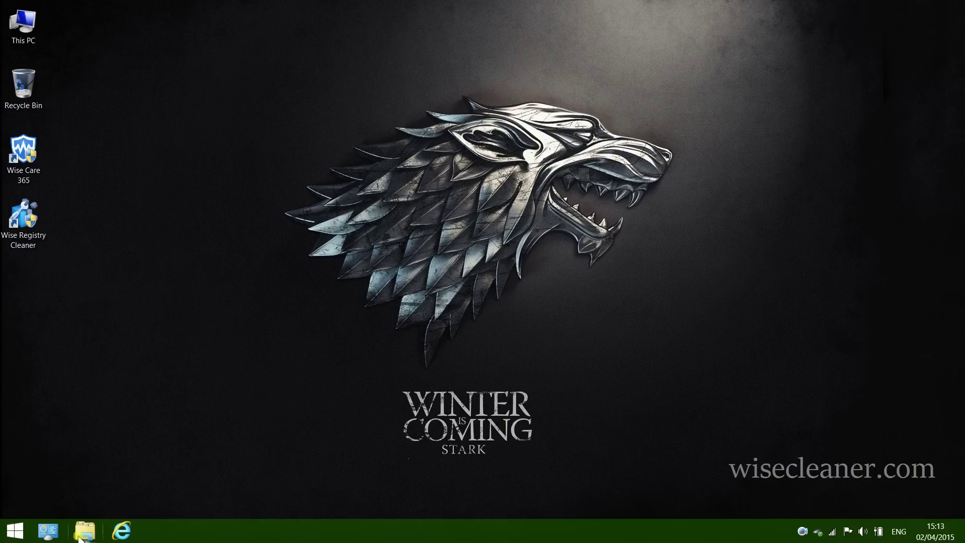
- Extract WDR.zip on REMOVABLE (L:) into L:\WDR and close both Explorer windows
{"action": "left_click", "coordinate": [85, 531]}
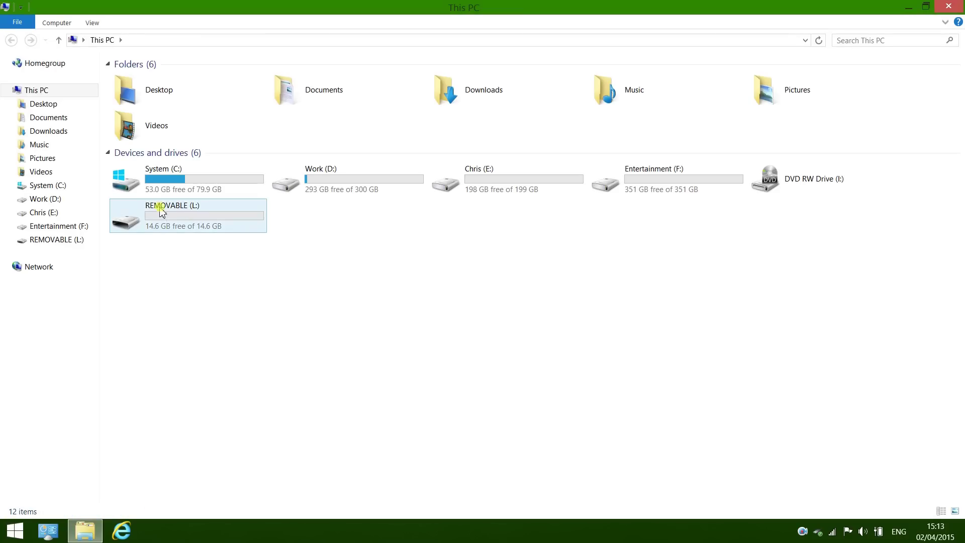
{"action": "left_click", "coordinate": [178, 214]}
{"action": "double_click", "coordinate": [190, 215]}
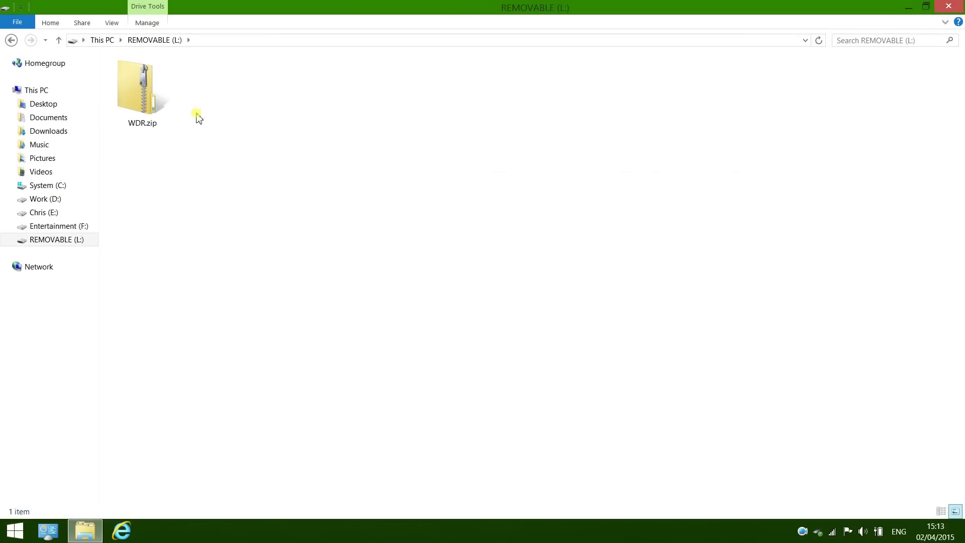
{"action": "right_click", "coordinate": [160, 99]}
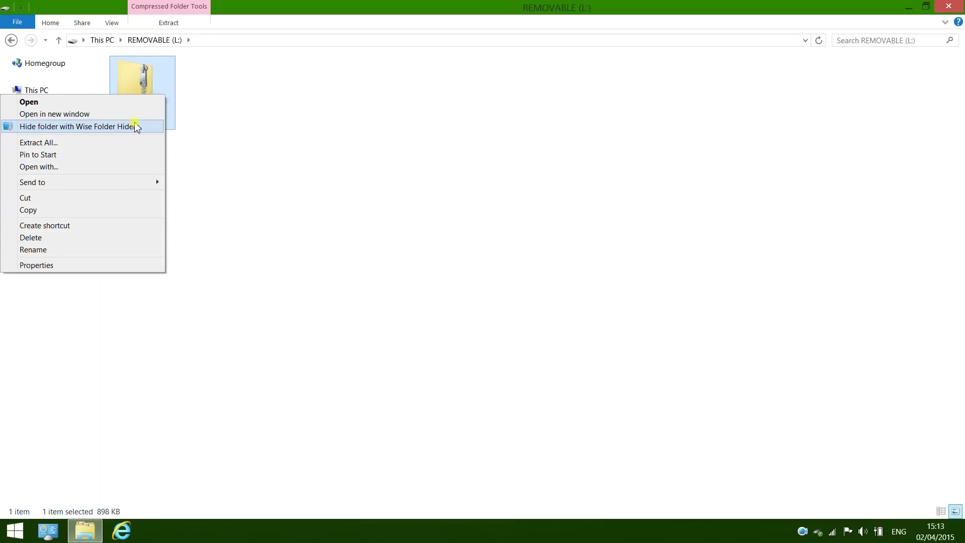
{"action": "left_click", "coordinate": [89, 145]}
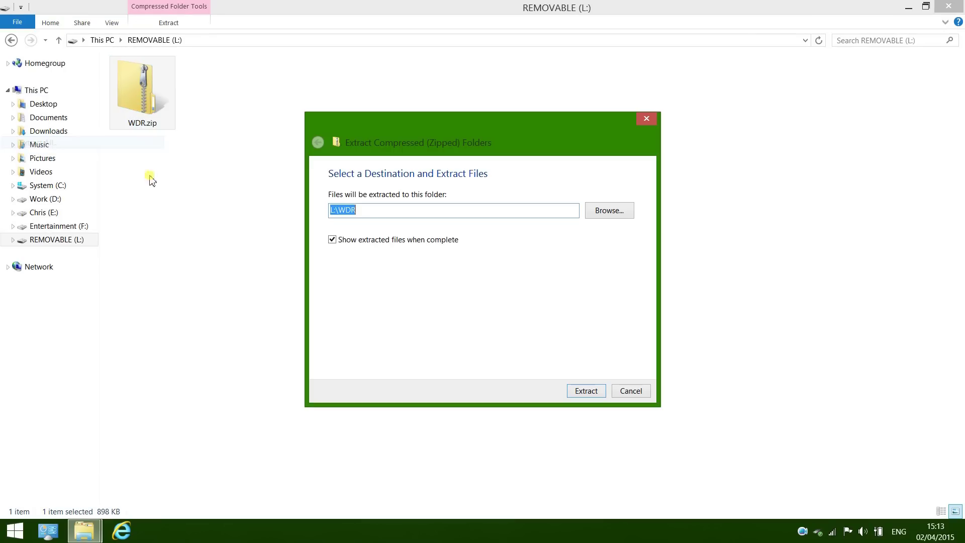
{"action": "left_click", "coordinate": [586, 392]}
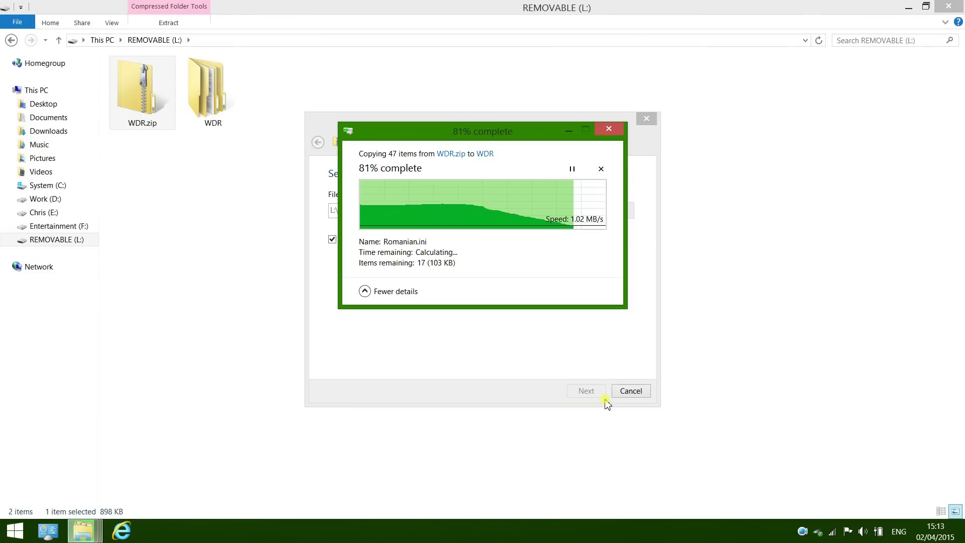
{"action": "left_click", "coordinate": [957, 9]}
{"action": "left_click", "coordinate": [957, 9]}
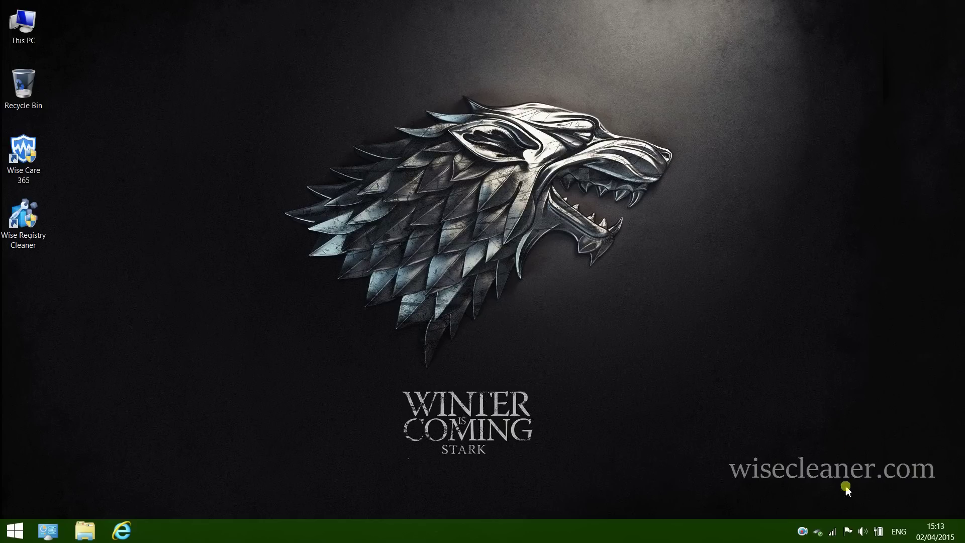
- Eject REMOVABLE (L:) from the system tray and dismiss the Safe To Remove Hardware notice
{"action": "left_click", "coordinate": [819, 524]}
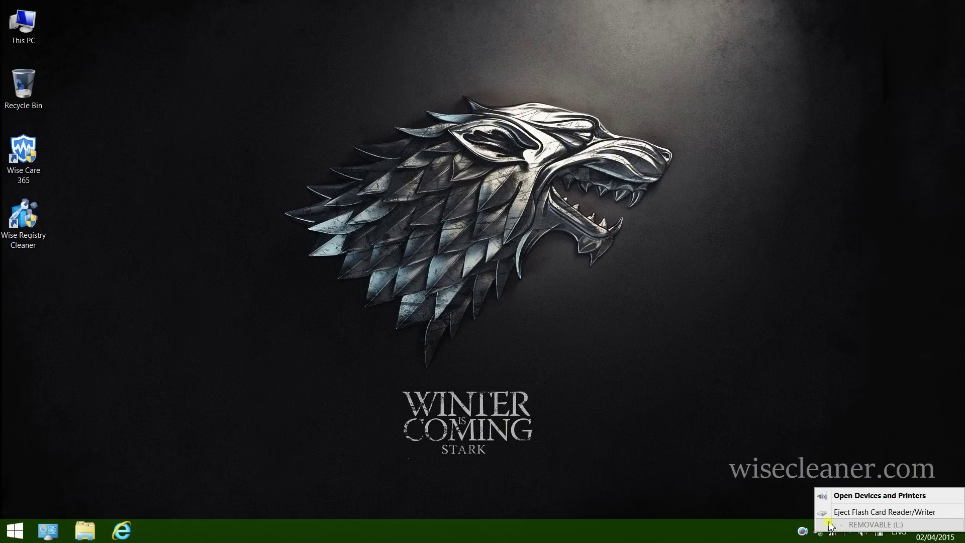
{"action": "left_click", "coordinate": [835, 516]}
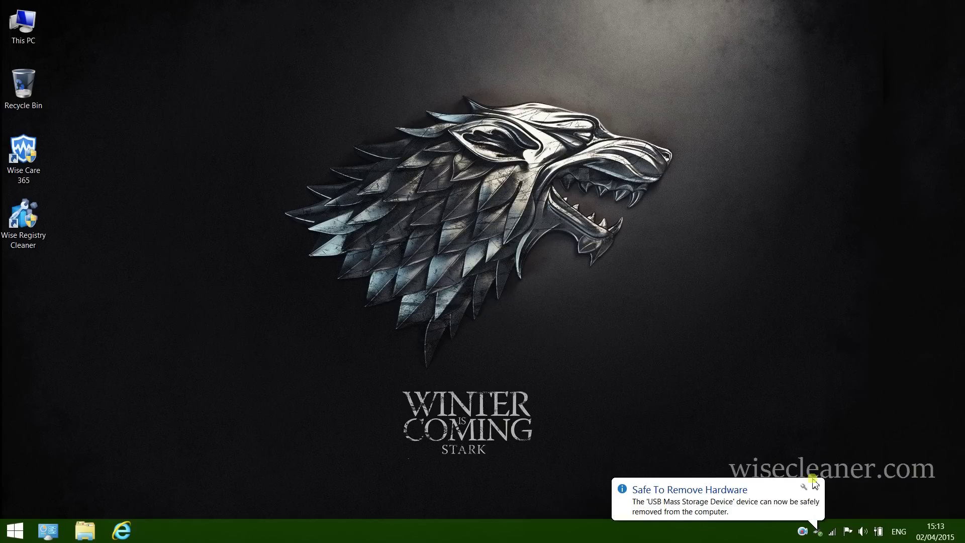
{"action": "left_click", "coordinate": [817, 486]}
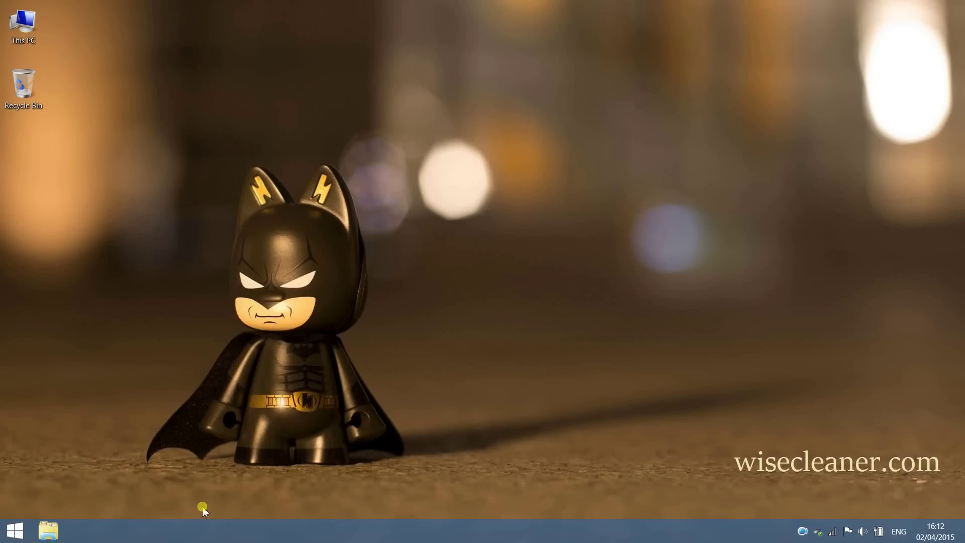
- Run WiseDataRecovery.exe from REMOVABLE (L:)\WDR\Wise Data Recovery
{"action": "left_click", "coordinate": [49, 531]}
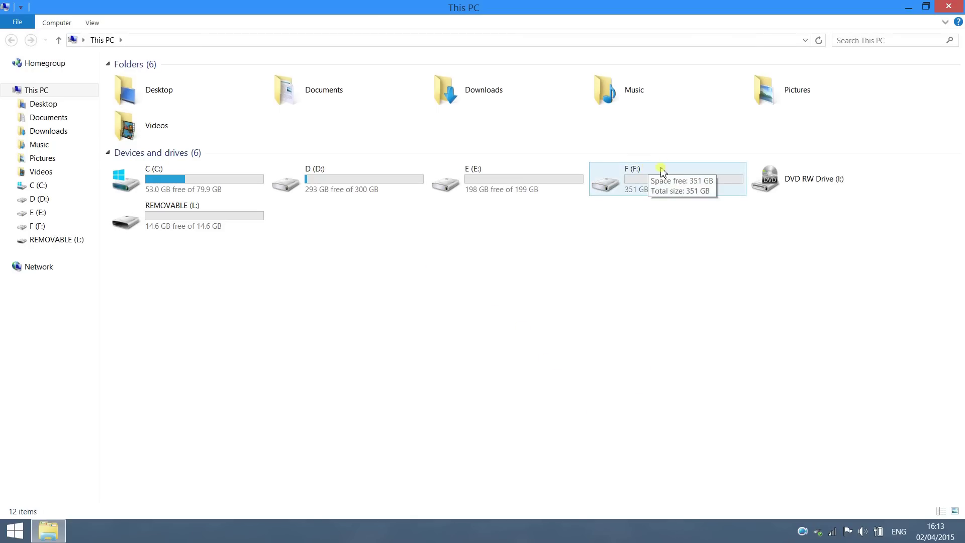
{"action": "left_click", "coordinate": [900, 9]}
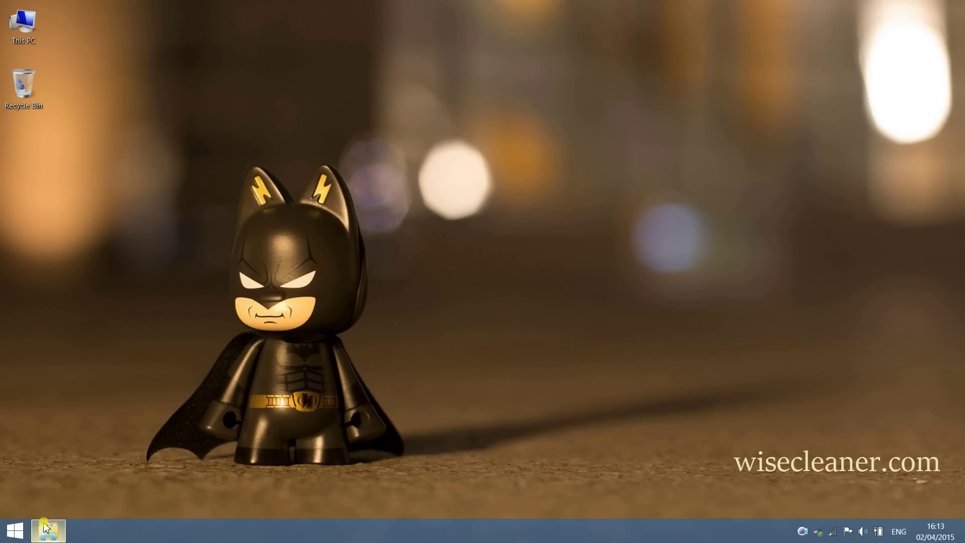
{"action": "left_click", "coordinate": [54, 534]}
{"action": "double_click", "coordinate": [171, 221]}
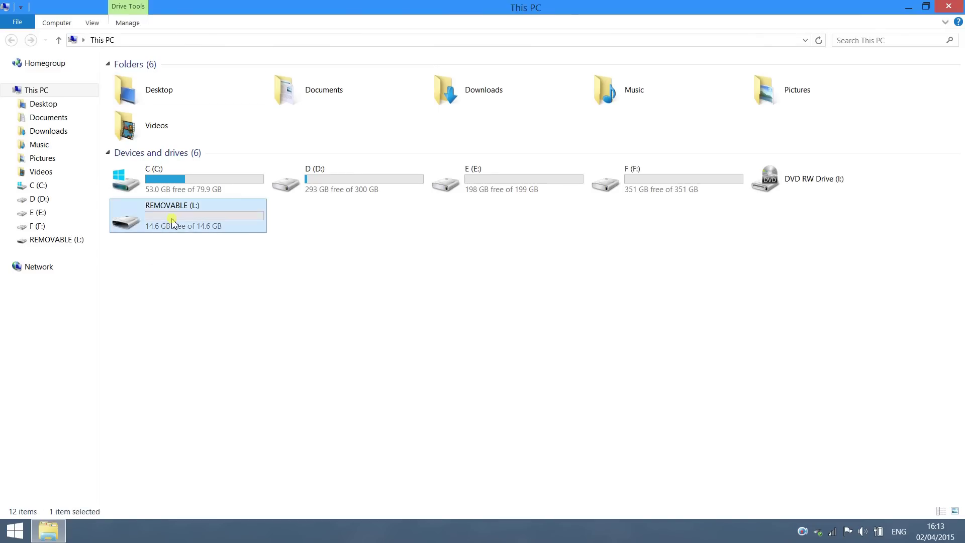
{"action": "double_click", "coordinate": [141, 113]}
{"action": "double_click", "coordinate": [140, 103]}
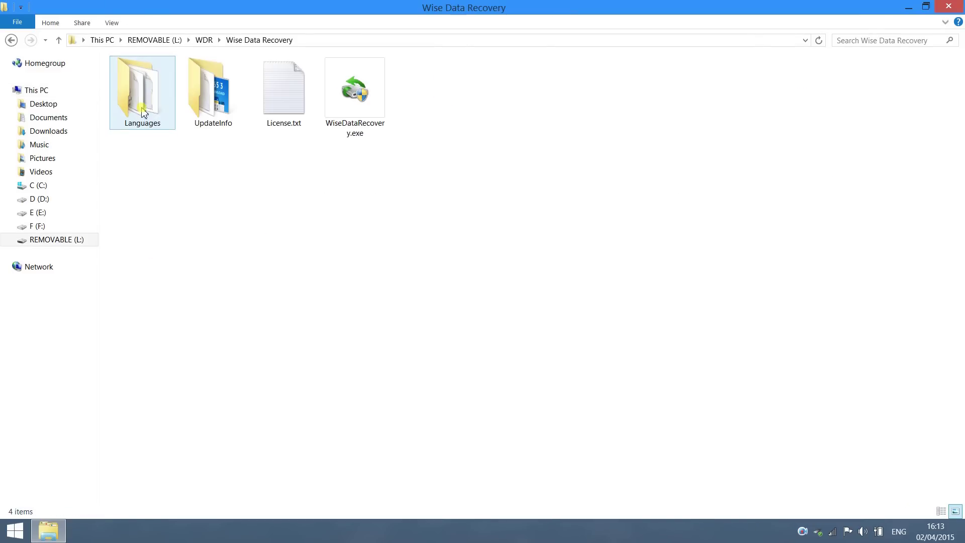
{"action": "double_click", "coordinate": [358, 98]}
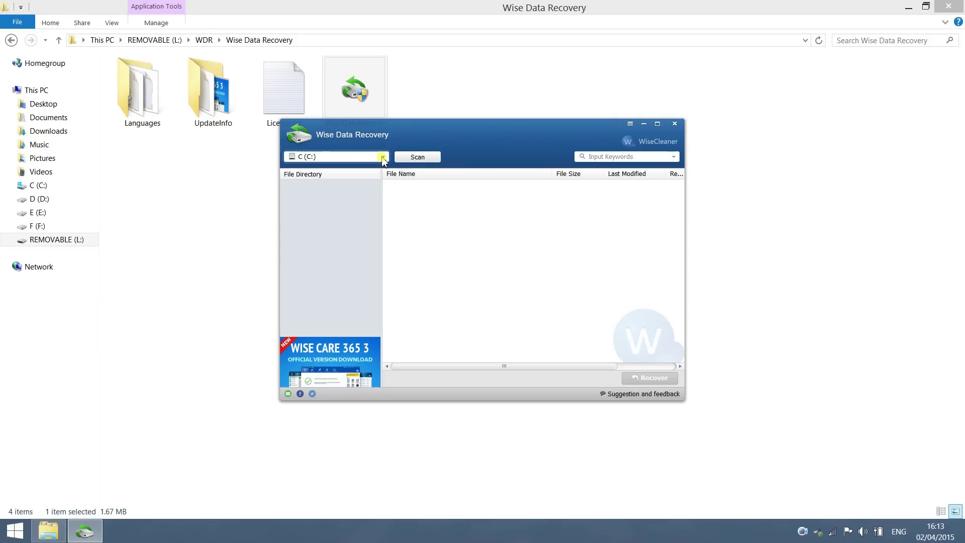
- Scan drive F (F:) for deleted files
{"action": "left_click", "coordinate": [383, 157]}
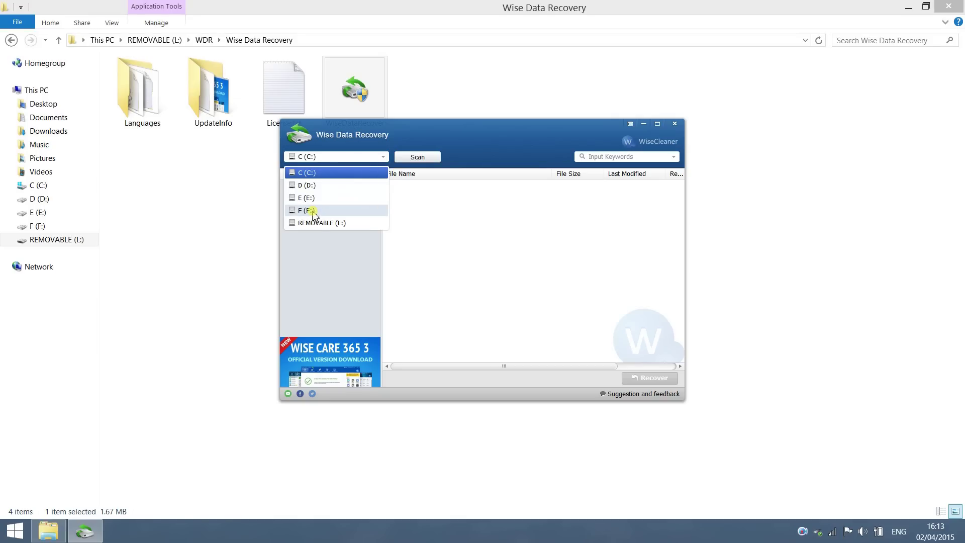
{"action": "left_click", "coordinate": [321, 215]}
{"action": "left_click", "coordinate": [418, 157]}
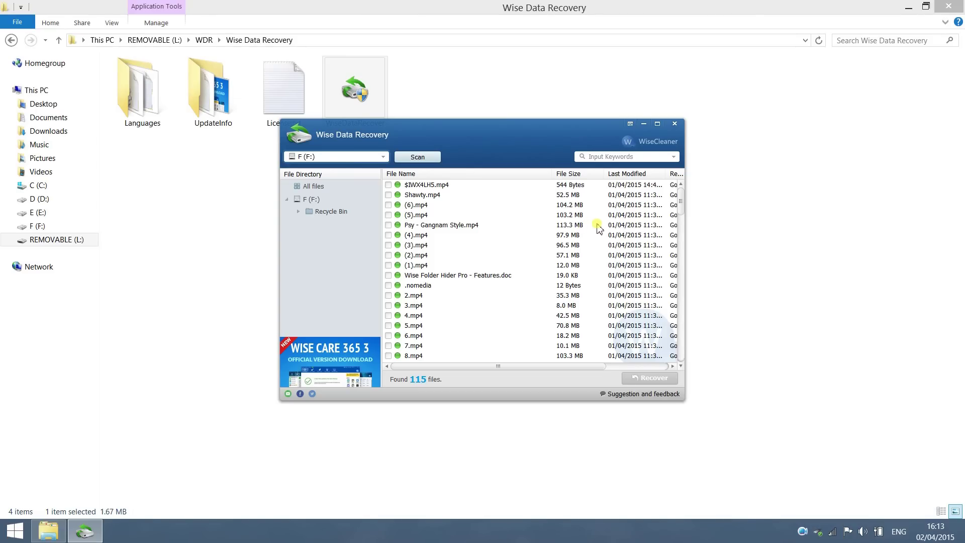
- Filter the 115 scan results to the 40 video files and select the keyword text
{"action": "left_click", "coordinate": [673, 158]}
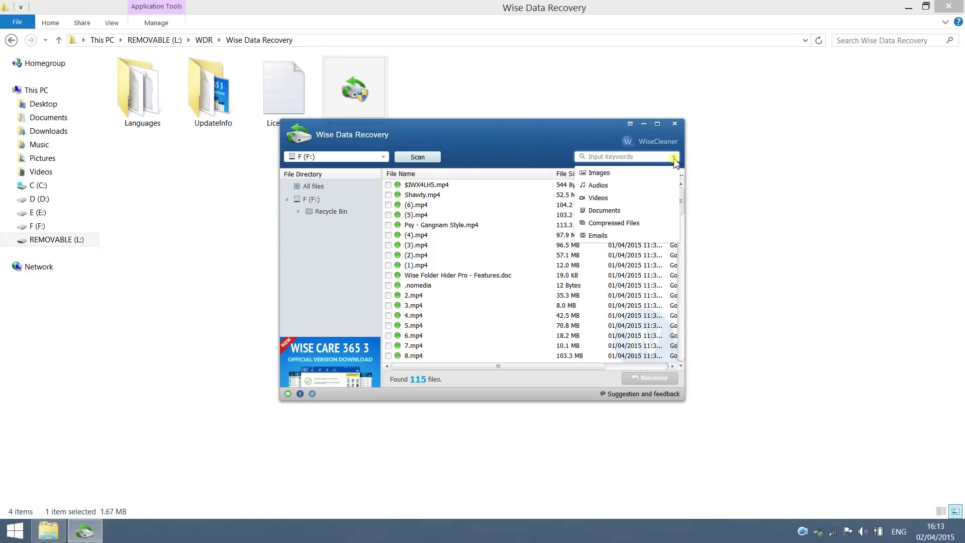
{"action": "left_click", "coordinate": [614, 199]}
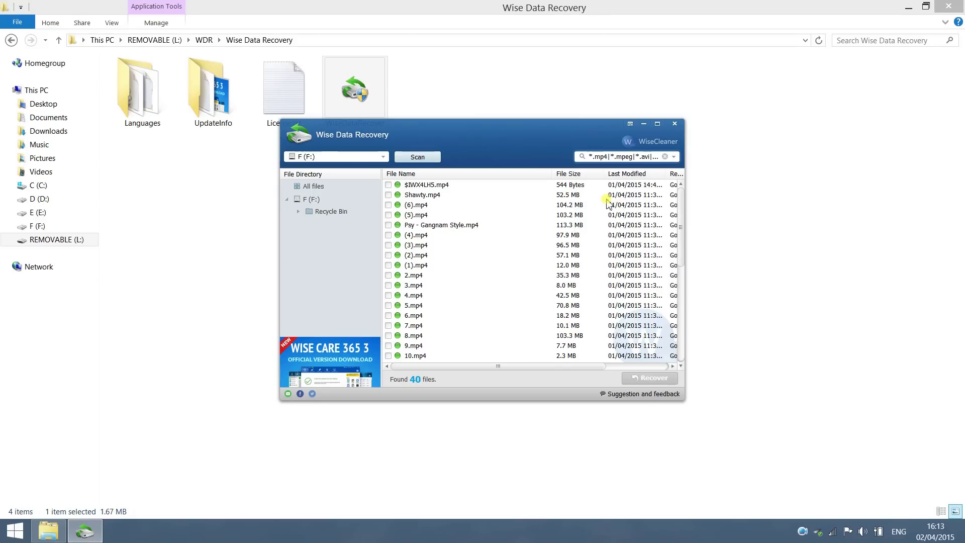
{"action": "left_click", "coordinate": [640, 157]}
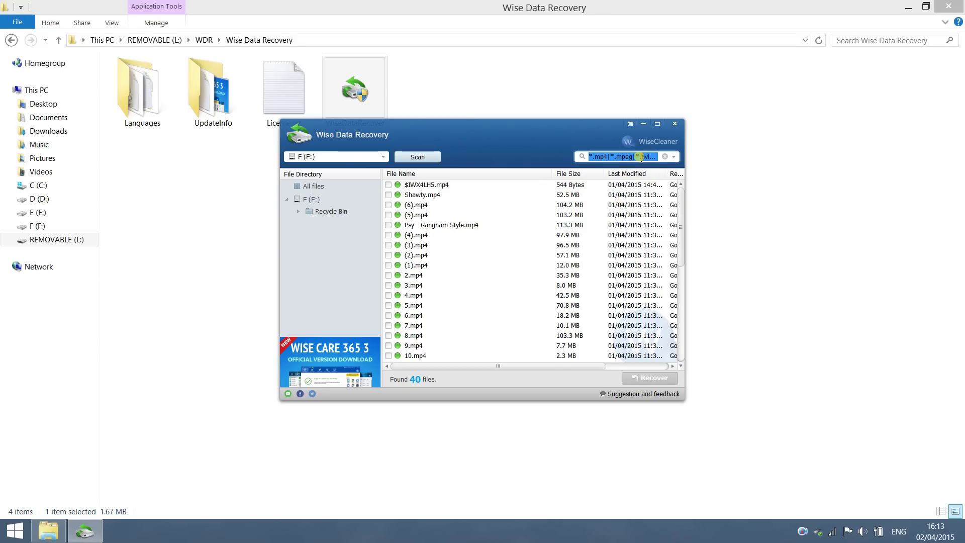
- Search the results for 'gangnam' and tick Psy - Gangnam Style.mp4 for recovery
{"action": "type", "text": "gang"}
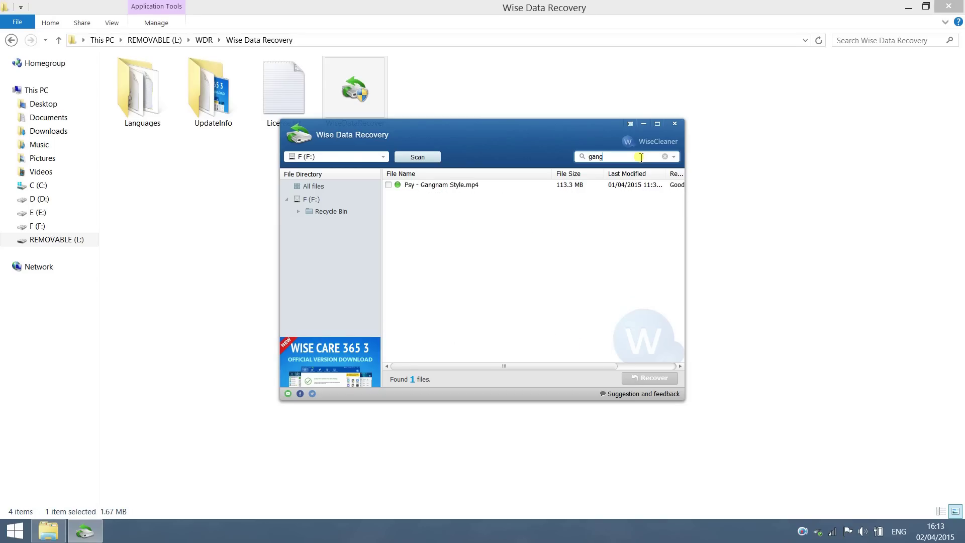
{"action": "type", "text": "nam"}
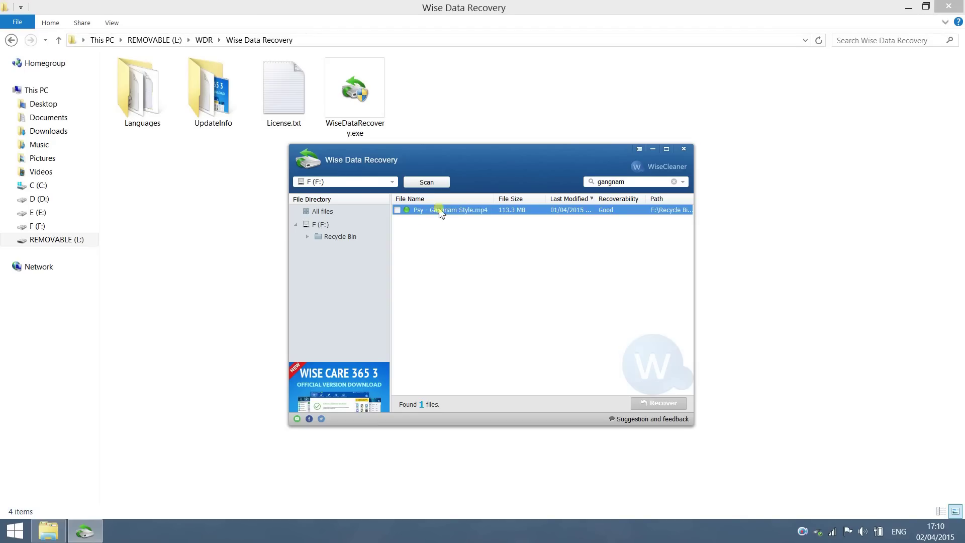
{"action": "left_click", "coordinate": [397, 210]}
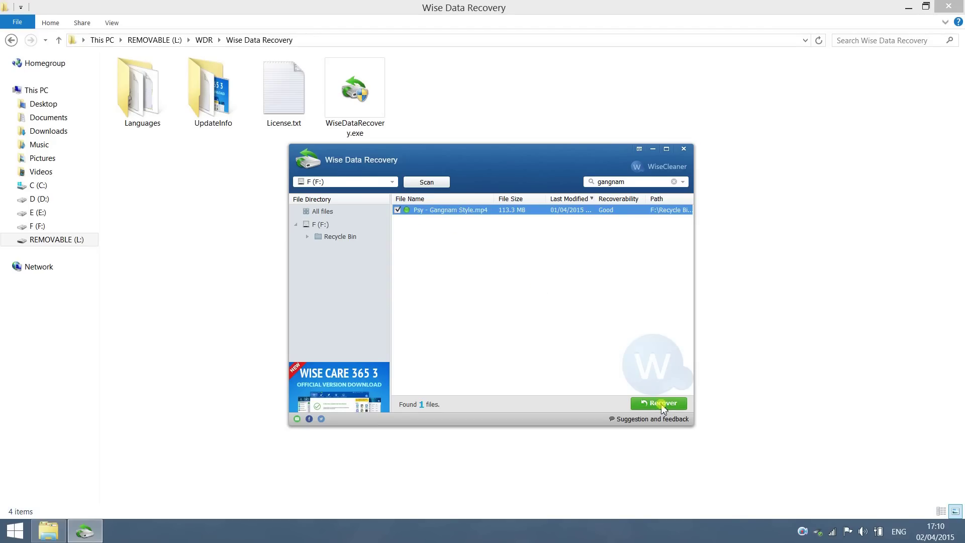
- Recover Psy - Gangnam Style.mp4 to drive E (E:) and acknowledge the completion message
{"action": "left_click", "coordinate": [646, 402]}
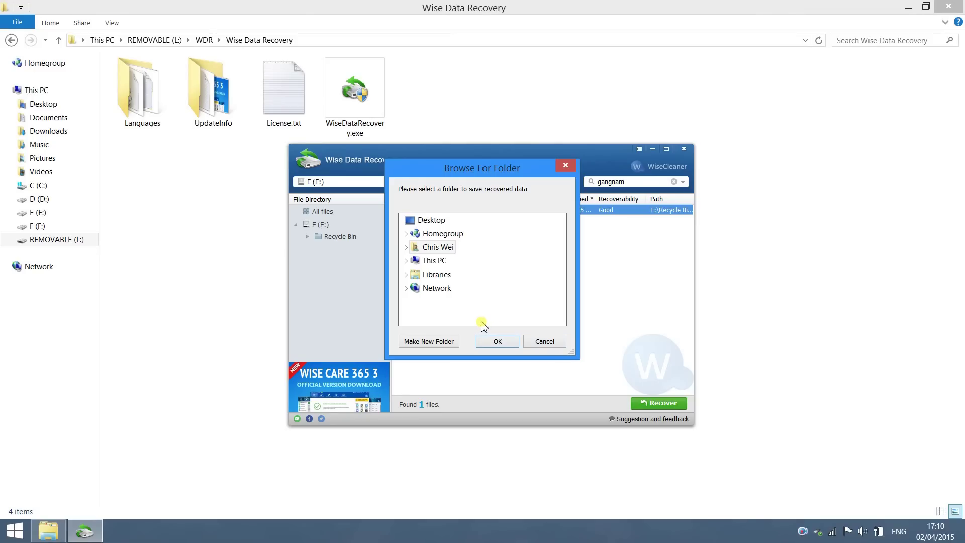
{"action": "left_click", "coordinate": [407, 261]}
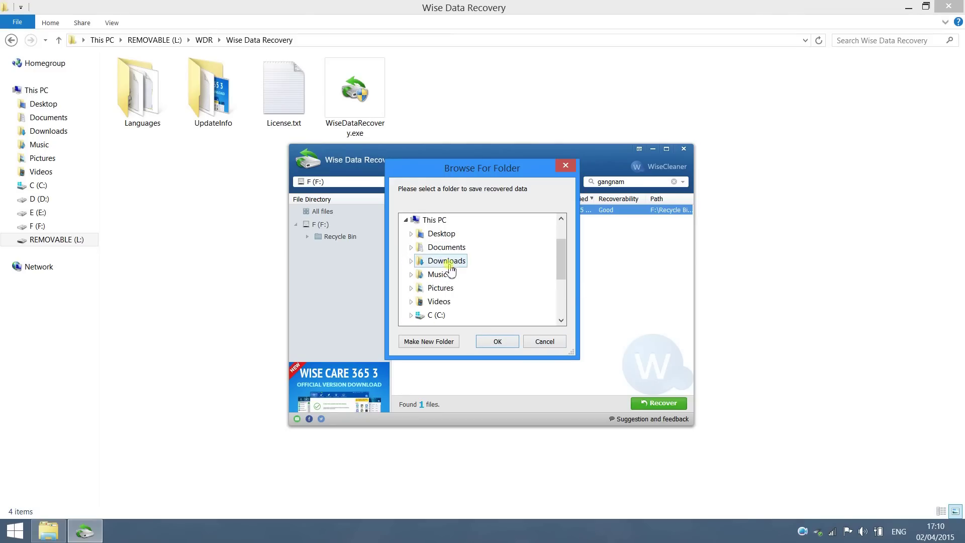
{"action": "left_click_drag", "start_coordinate": [562, 267], "coordinate": [562, 294]}
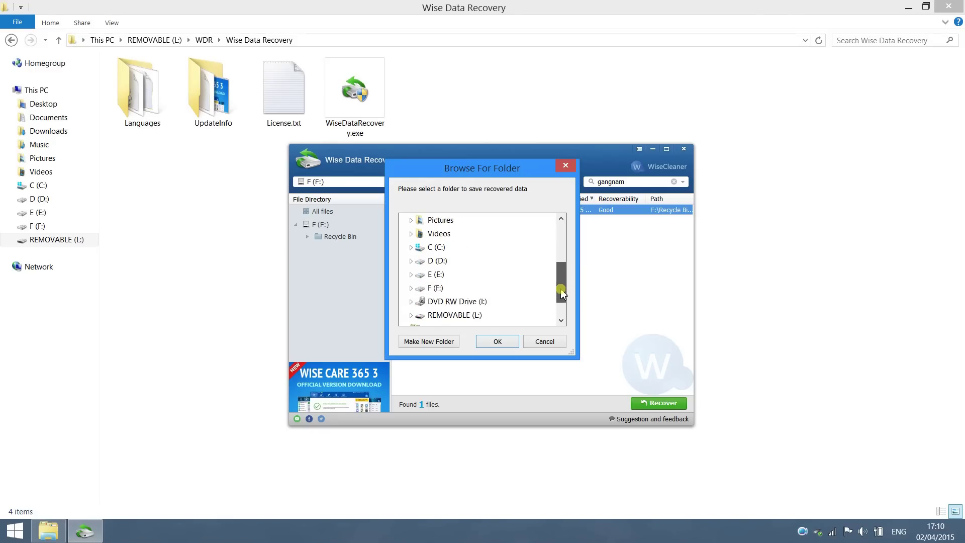
{"action": "left_click", "coordinate": [436, 275]}
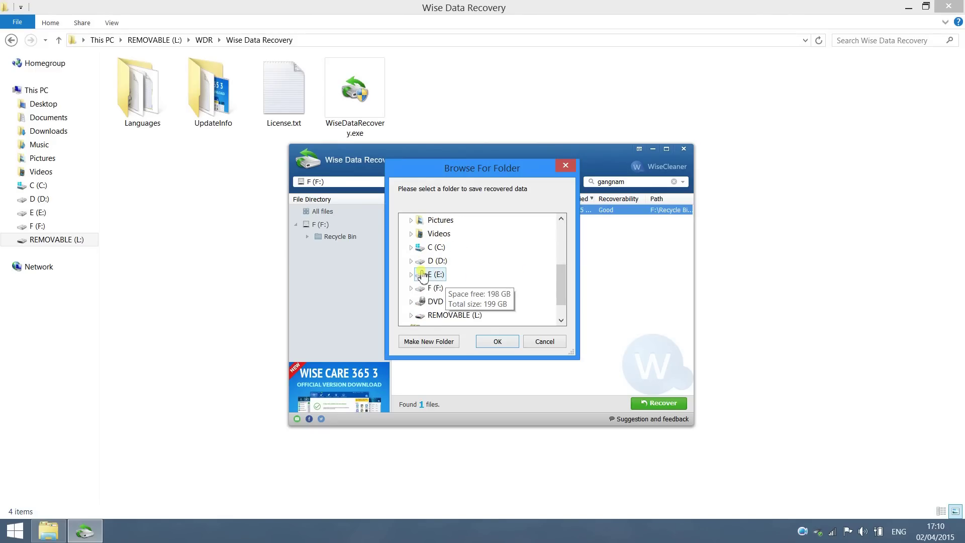
{"action": "left_click", "coordinate": [504, 341]}
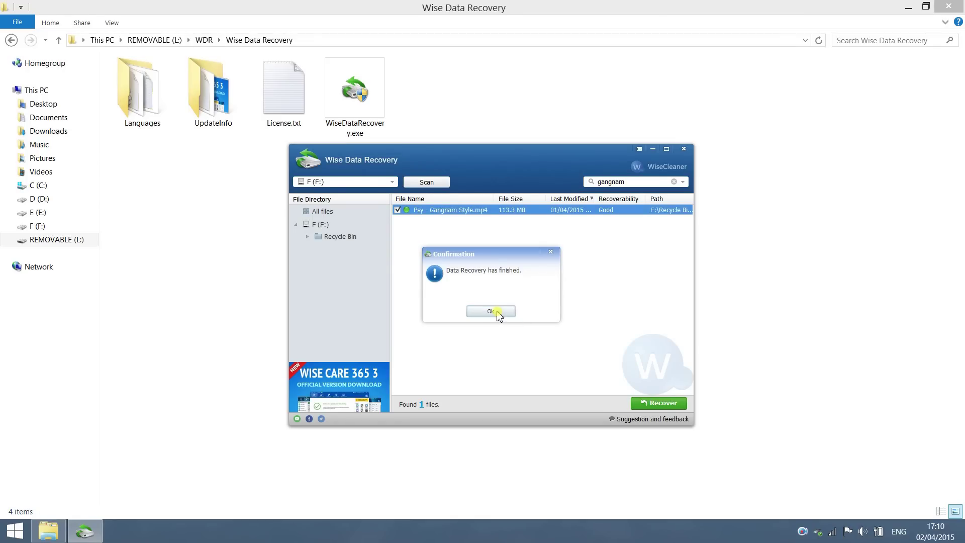
{"action": "left_click", "coordinate": [496, 312]}
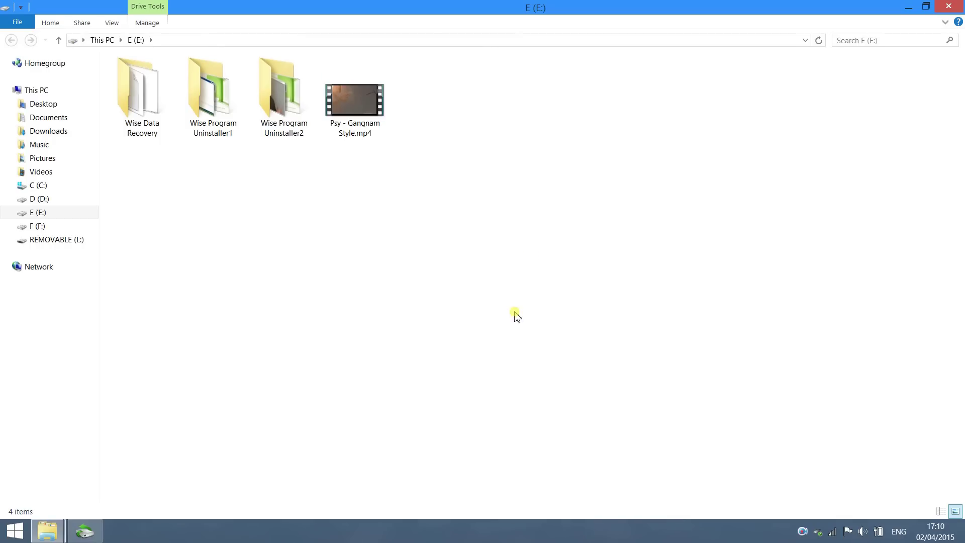
- Play Psy - Gangnam Style.mp4 in Photos, jump ahead past 1:02, then close the player
{"action": "double_click", "coordinate": [354, 101]}
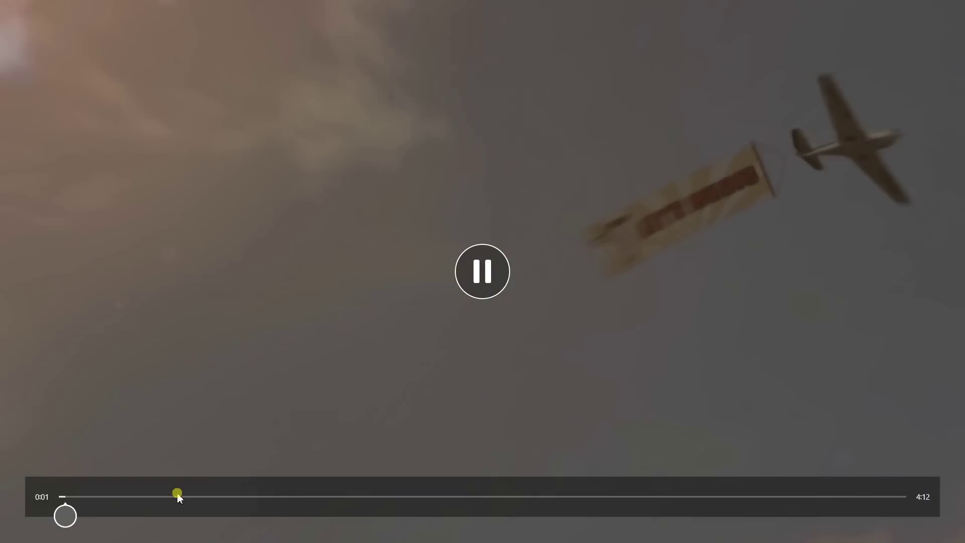
{"action": "left_click", "coordinate": [178, 497]}
{"action": "left_click", "coordinate": [269, 497]}
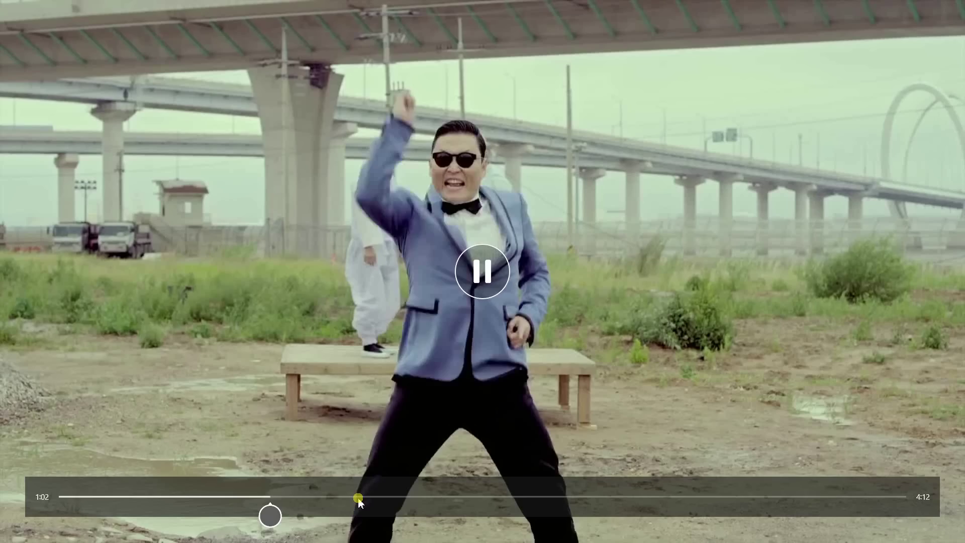
{"action": "left_click", "coordinate": [358, 497]}
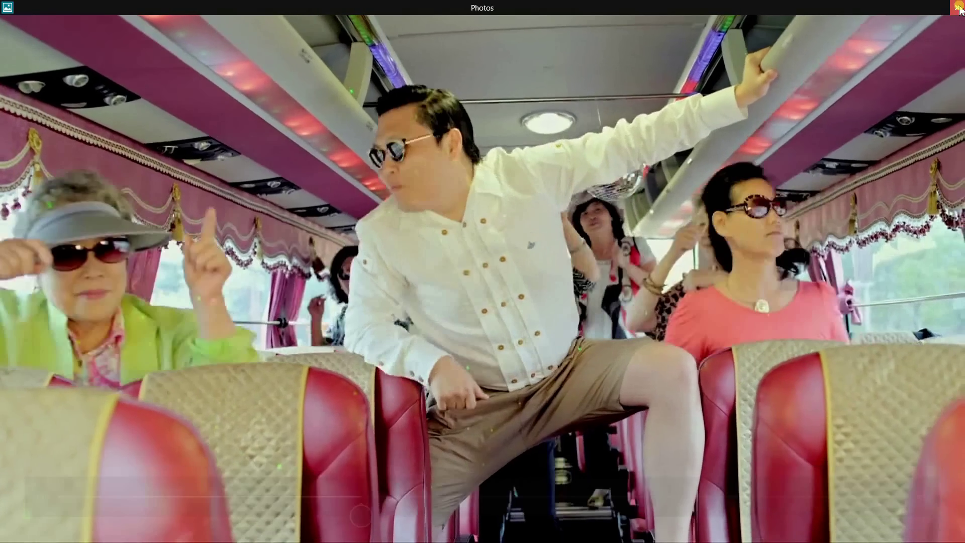
{"action": "left_click", "coordinate": [959, 7]}
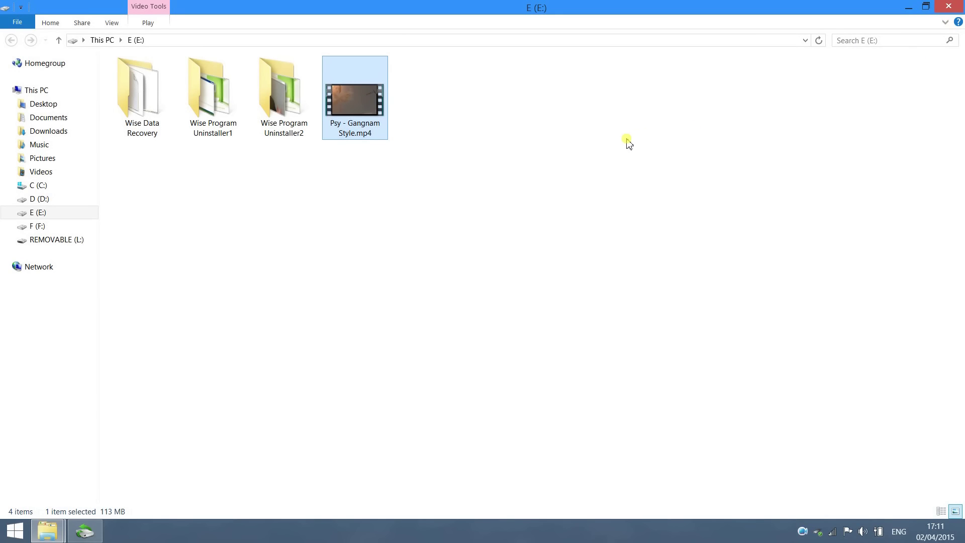